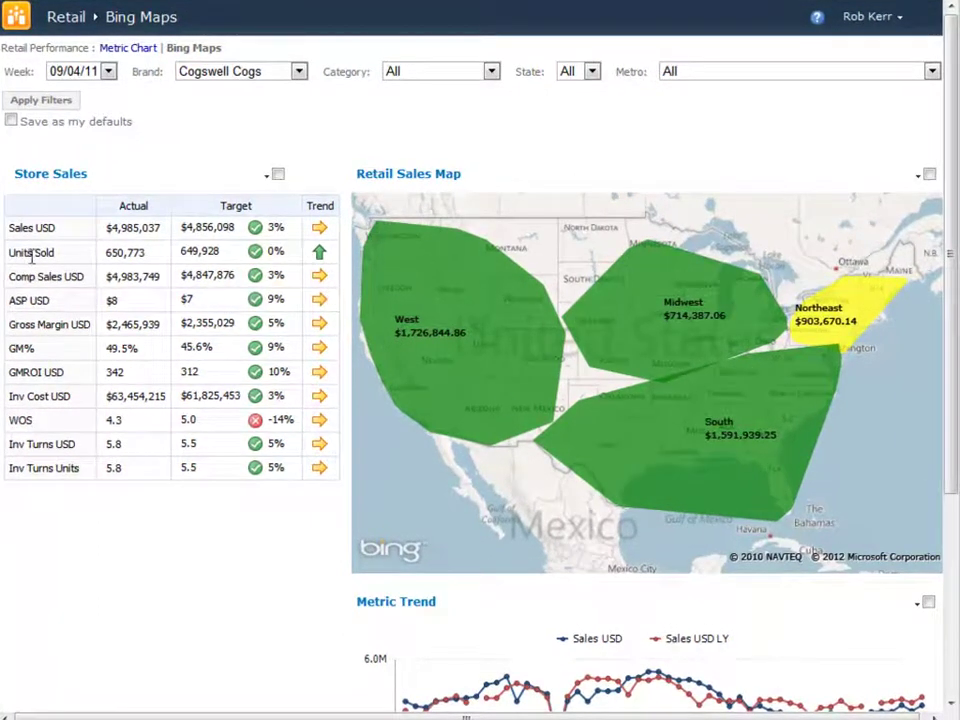
- Filter the retail dashboard to the Light Duty category
click(33, 306)
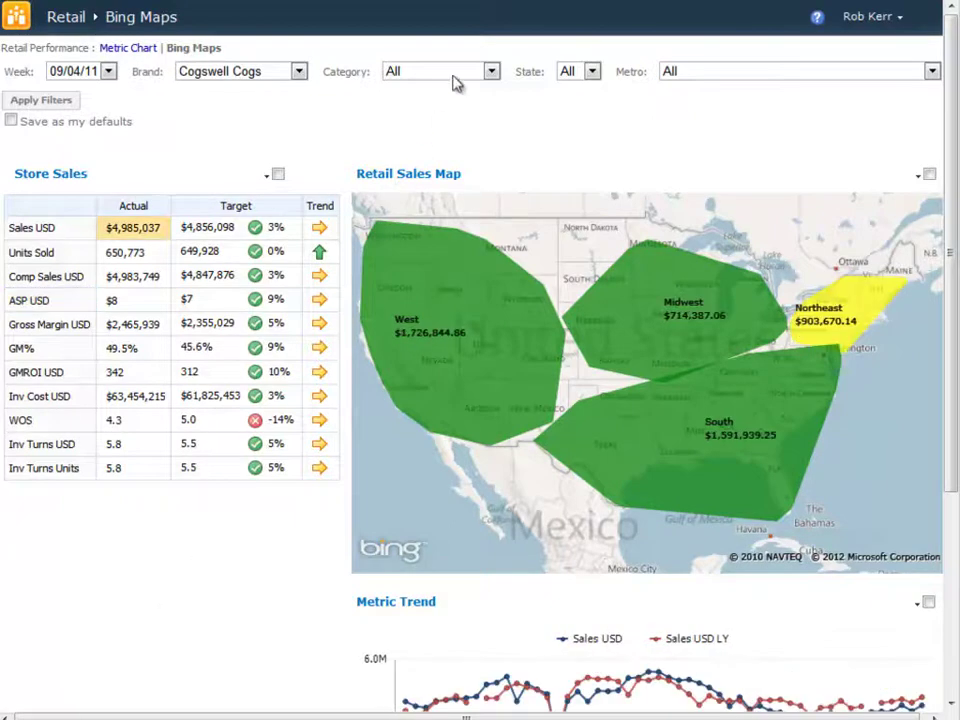
click(457, 79)
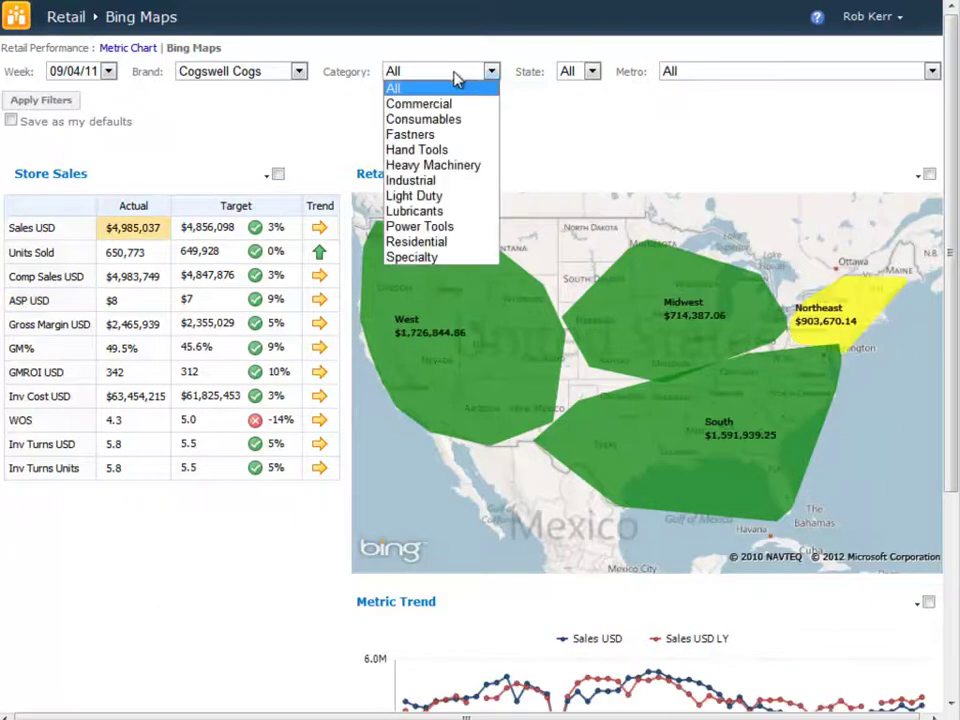
click(420, 196)
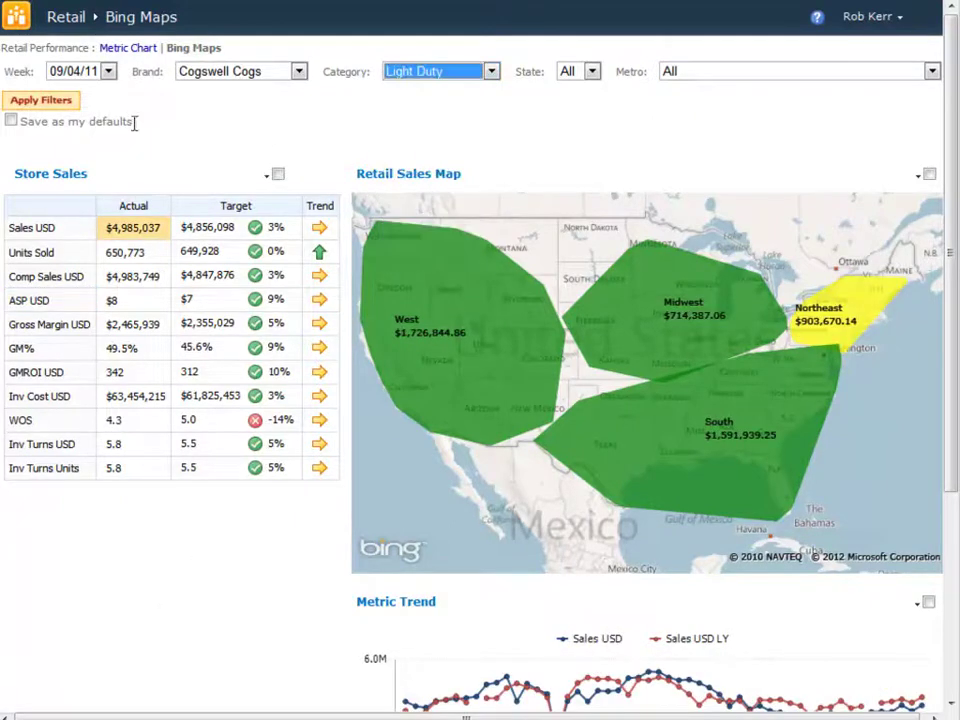
click(62, 100)
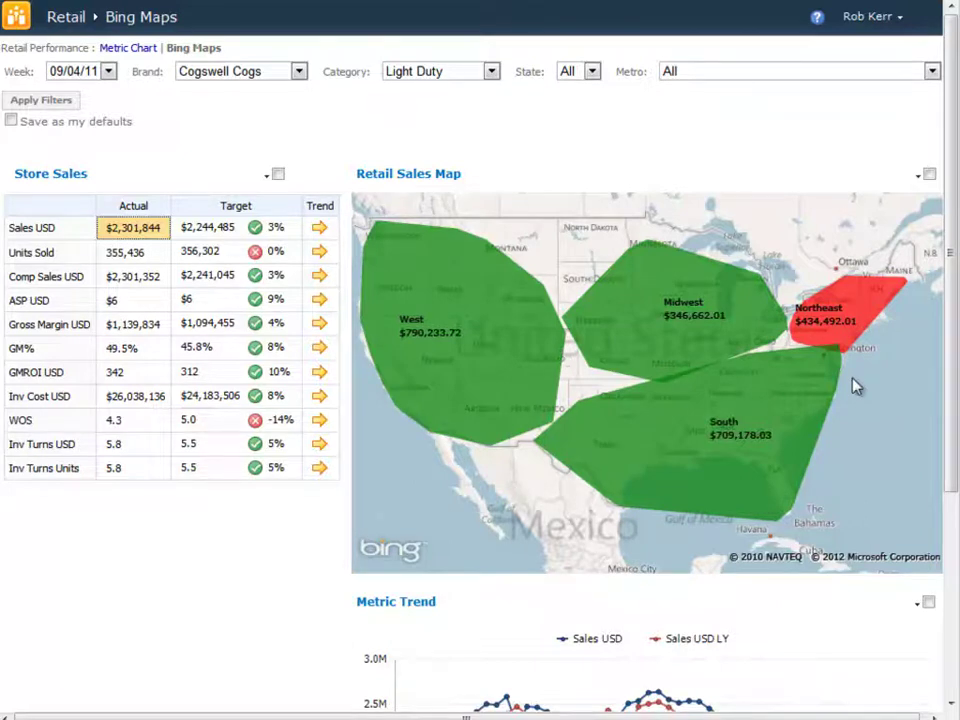
- Reset the category filter to All and apply it to the dashboard
click(482, 77)
click(468, 88)
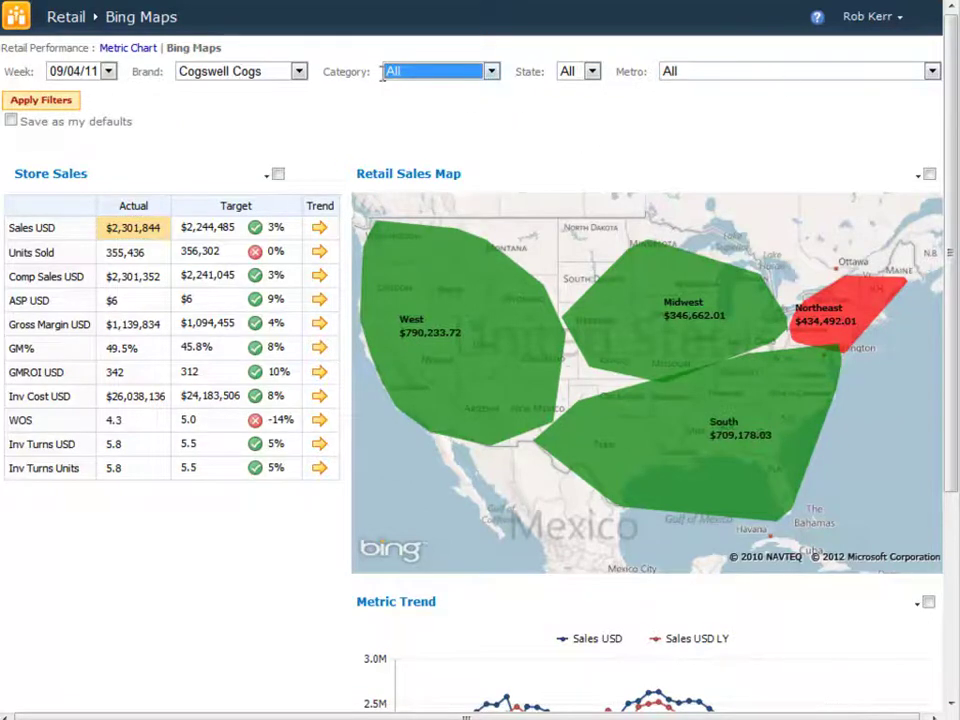
click(66, 104)
- Filter the dashboard to the state CA to map its individual stores
click(592, 76)
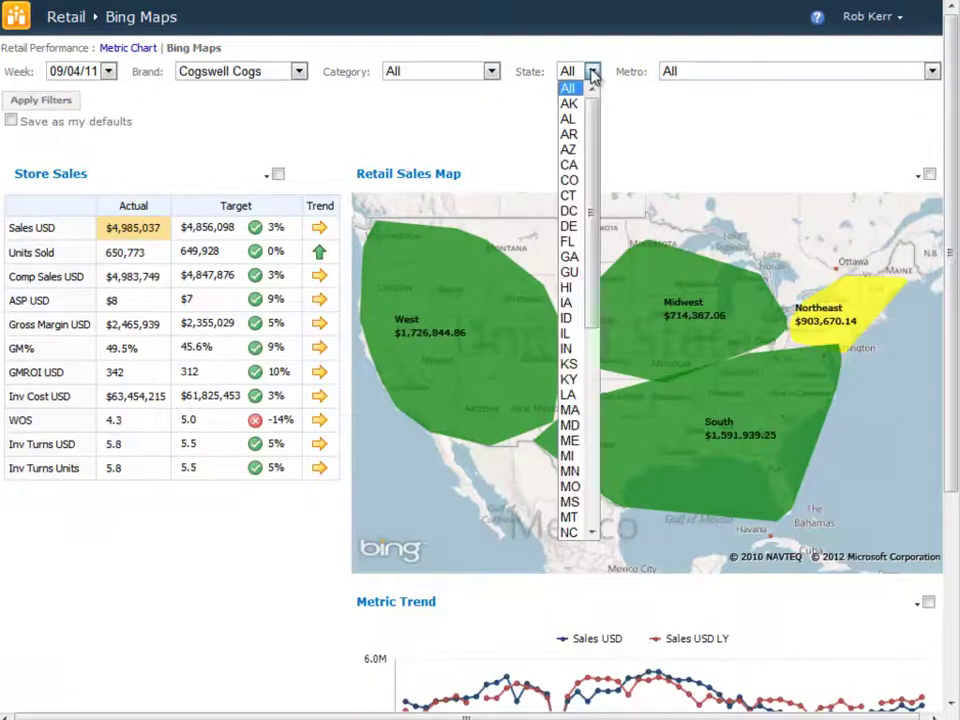
click(566, 163)
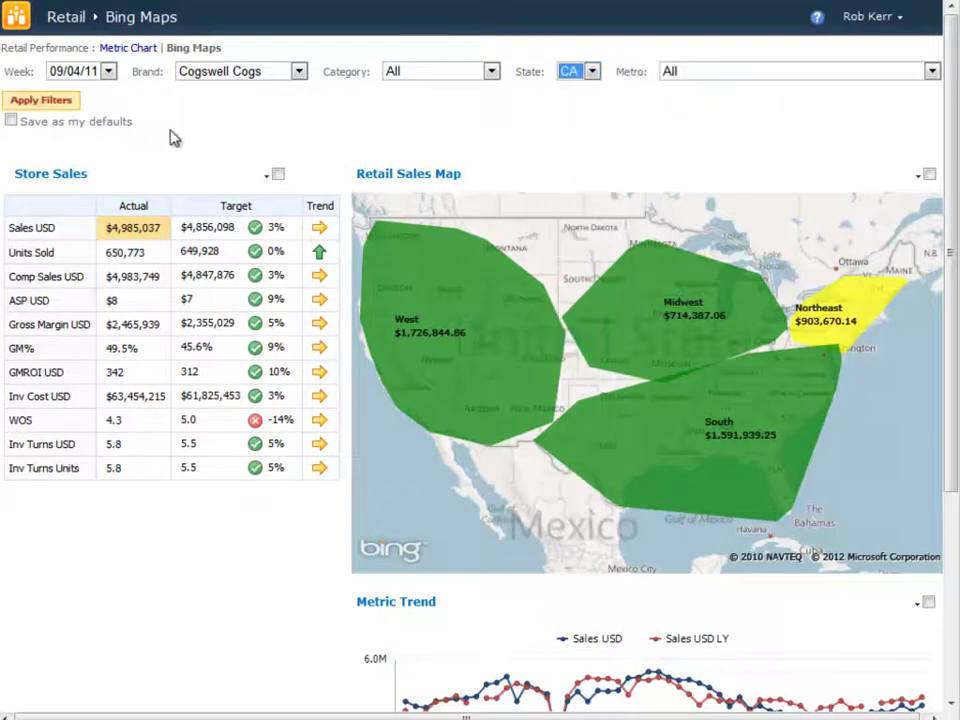
click(44, 101)
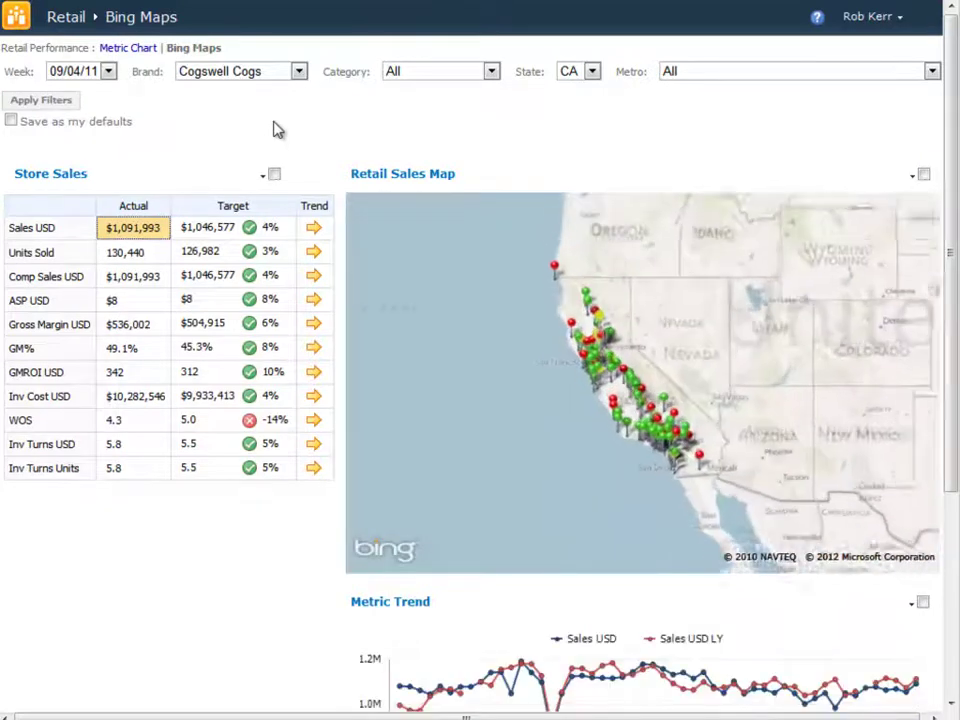
- Examine the store pins around the San Francisco Bay Area, San Jose and Monterey Bay on the sales map
drag(591, 407, 611, 420)
scroll(613, 398, up, 2)
scroll(740, 336, up, 2)
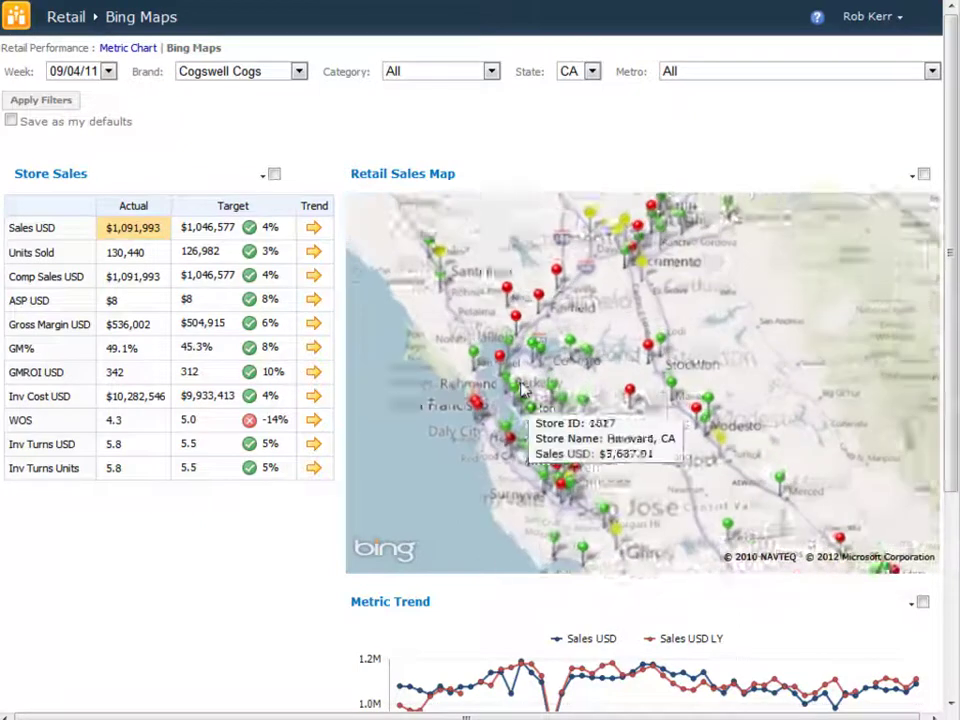
drag(495, 268, 553, 238)
drag(784, 446, 624, 374)
drag(681, 306, 588, 463)
drag(668, 305, 656, 486)
drag(500, 292, 473, 395)
drag(703, 440, 753, 218)
drag(695, 392, 742, 165)
drag(568, 463, 654, 334)
drag(493, 484, 627, 224)
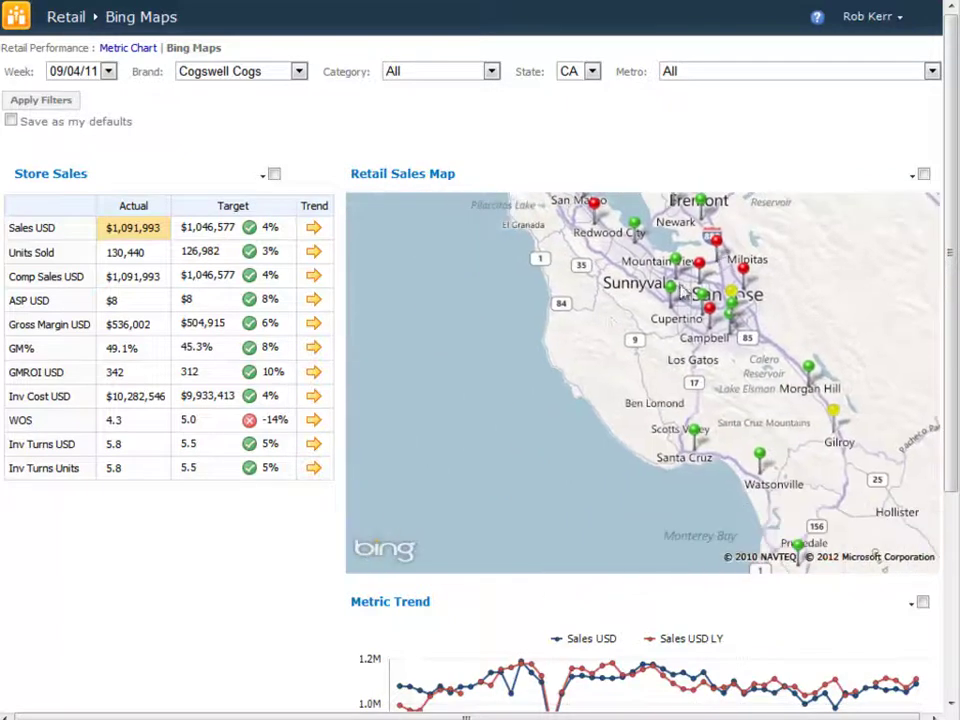
drag(608, 293, 597, 528)
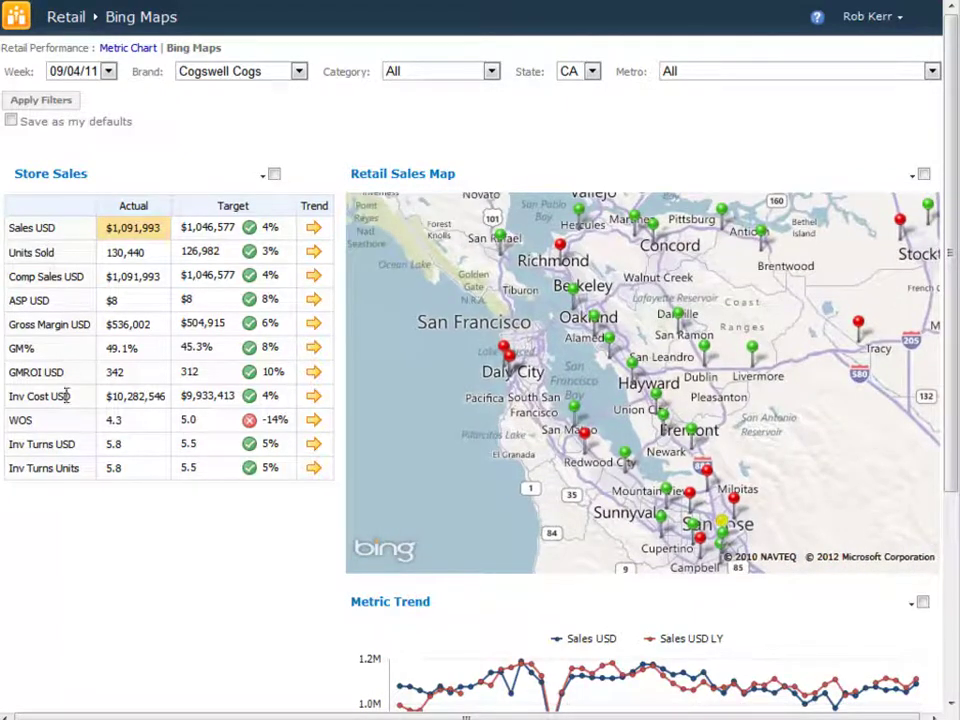
- Switch the map and trend chart to the GM% metric and inspect the store pins around Sacramento and San Jose
click(20, 348)
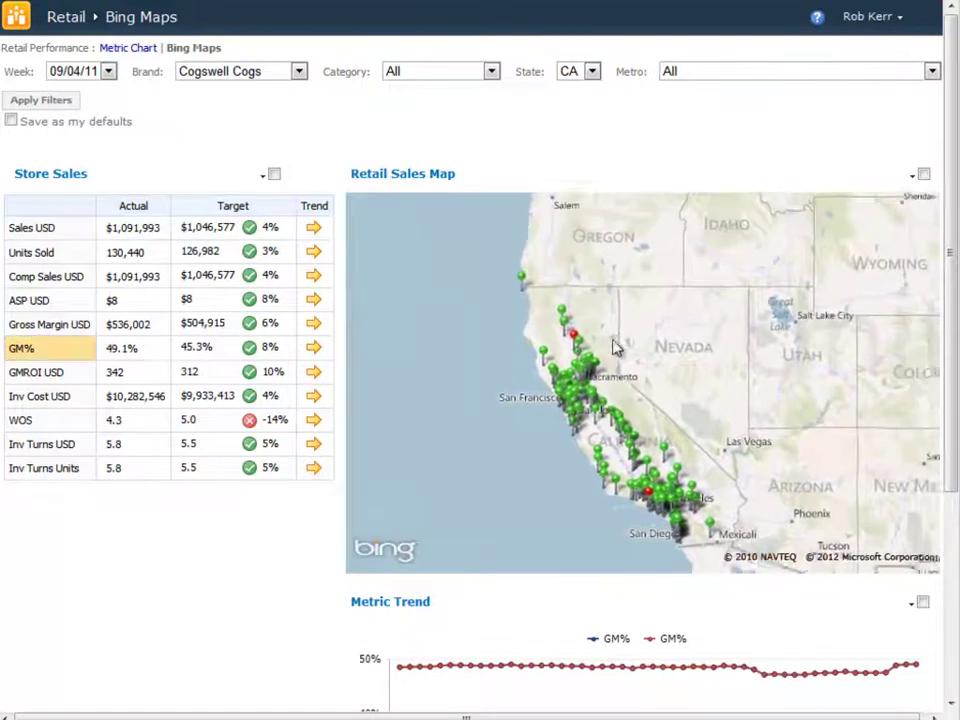
drag(599, 520, 692, 540)
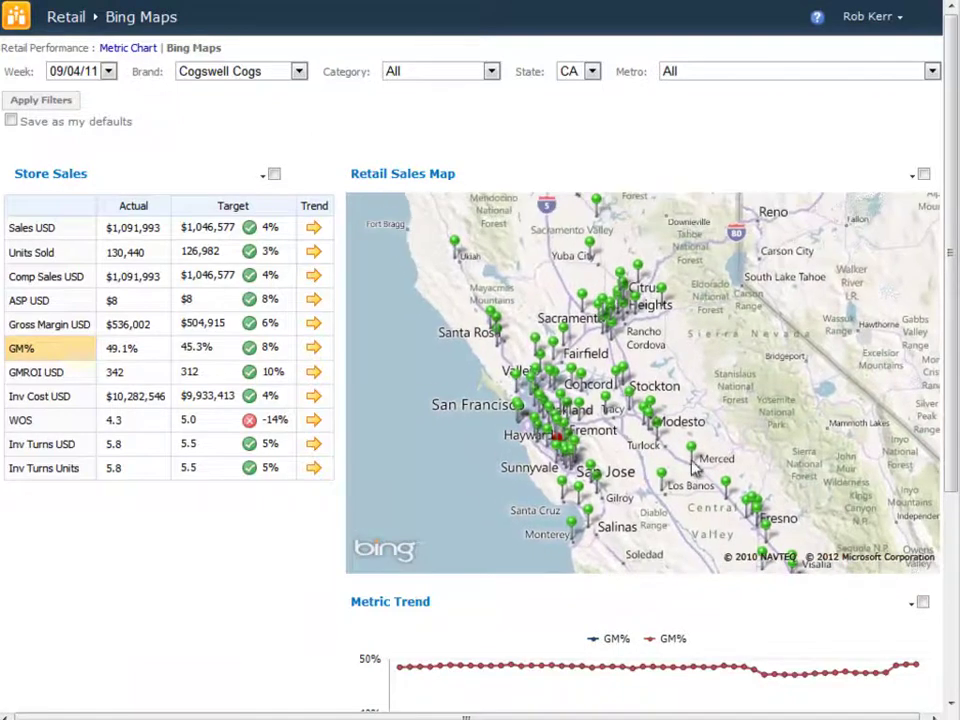
drag(707, 280, 710, 350)
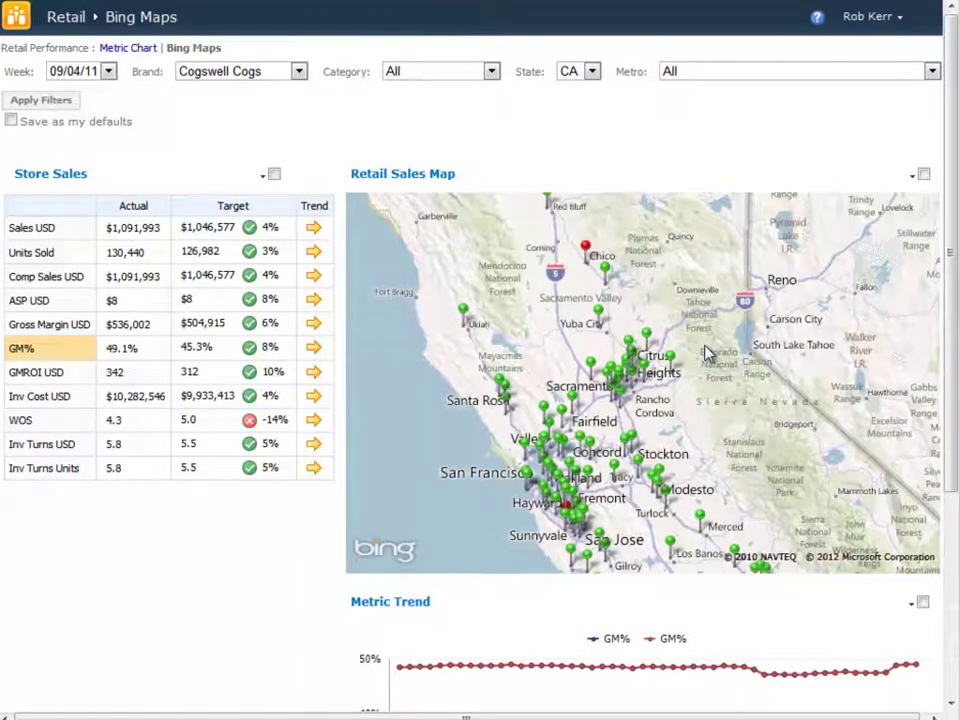
scroll(600, 490, up, 2)
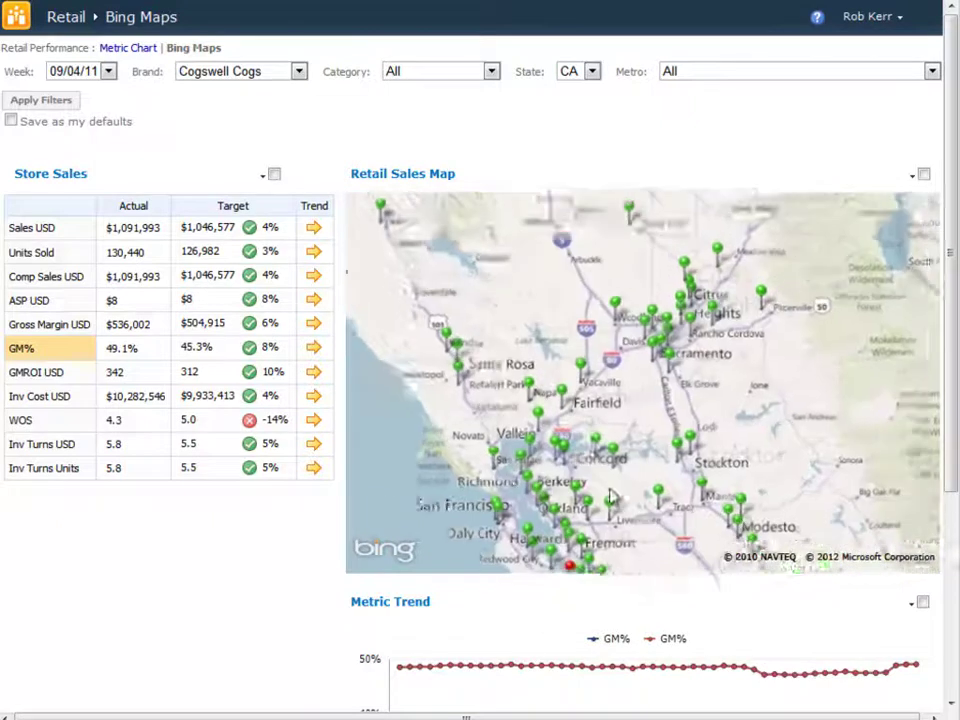
scroll(522, 402, up, 1)
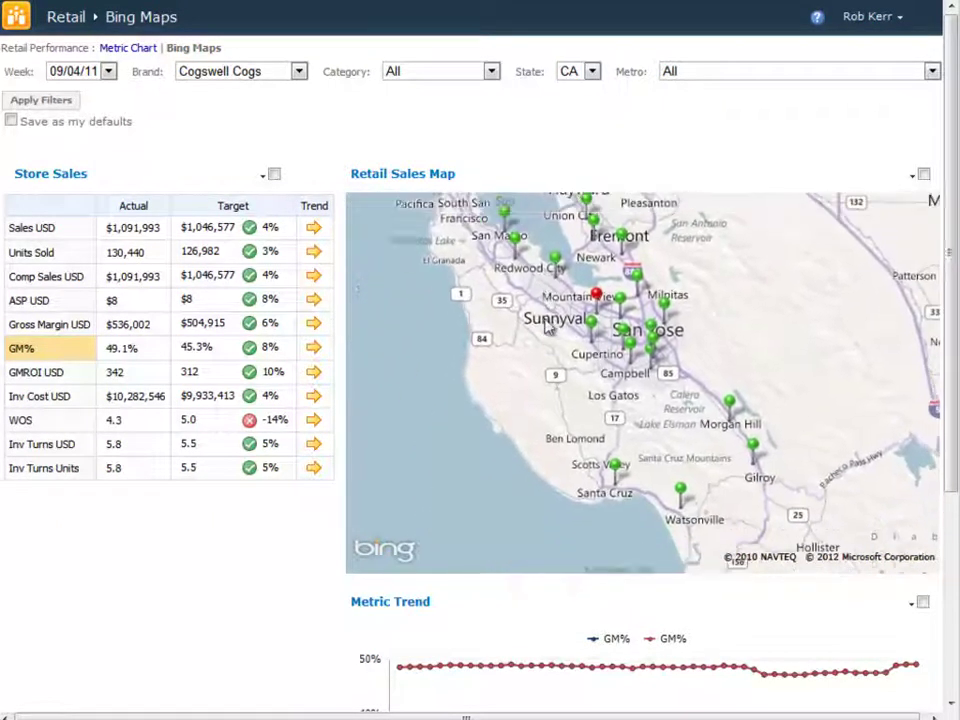
- Open the Retail Sales Map in its own full-size view and look over the California store pins
click(399, 175)
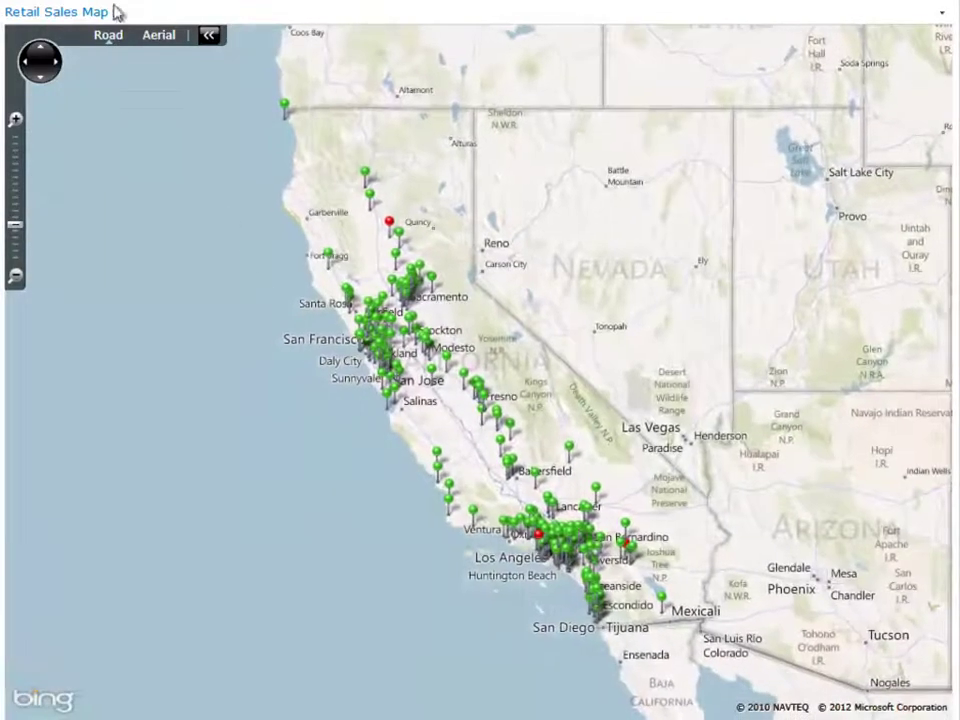
drag(286, 363, 221, 191)
drag(417, 108, 407, 250)
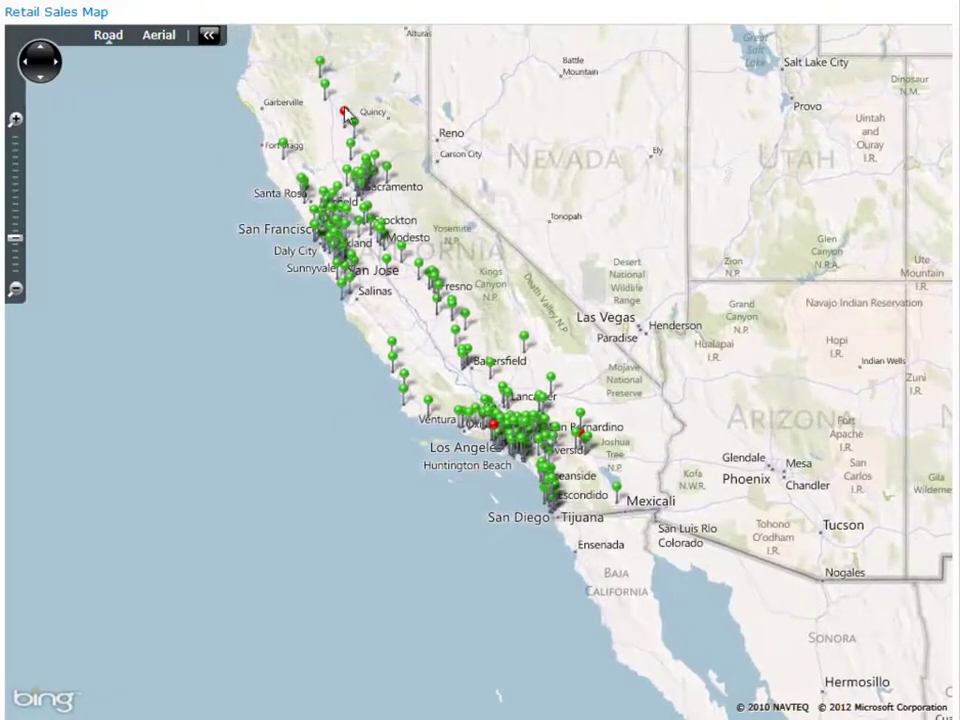
- Examine the red store pin at Inglewood and compare it with neighbouring Los Angeles stores
scroll(500, 448, up, 1)
scroll(500, 448, up, 3)
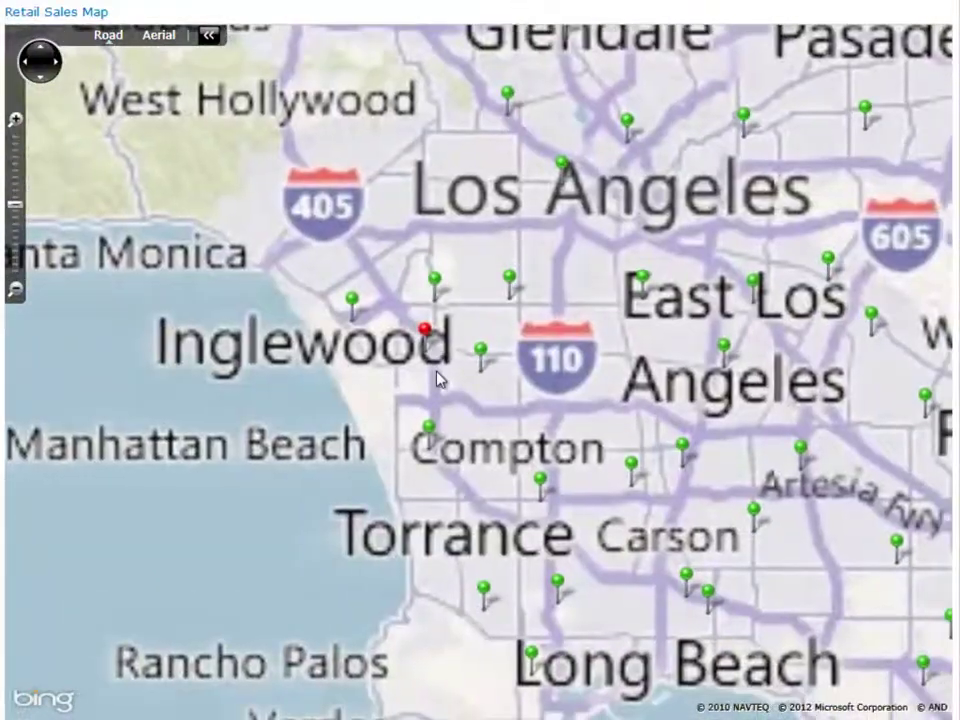
scroll(439, 381, up, 2)
scroll(340, 392, down, 1)
mouse_move(375, 325)
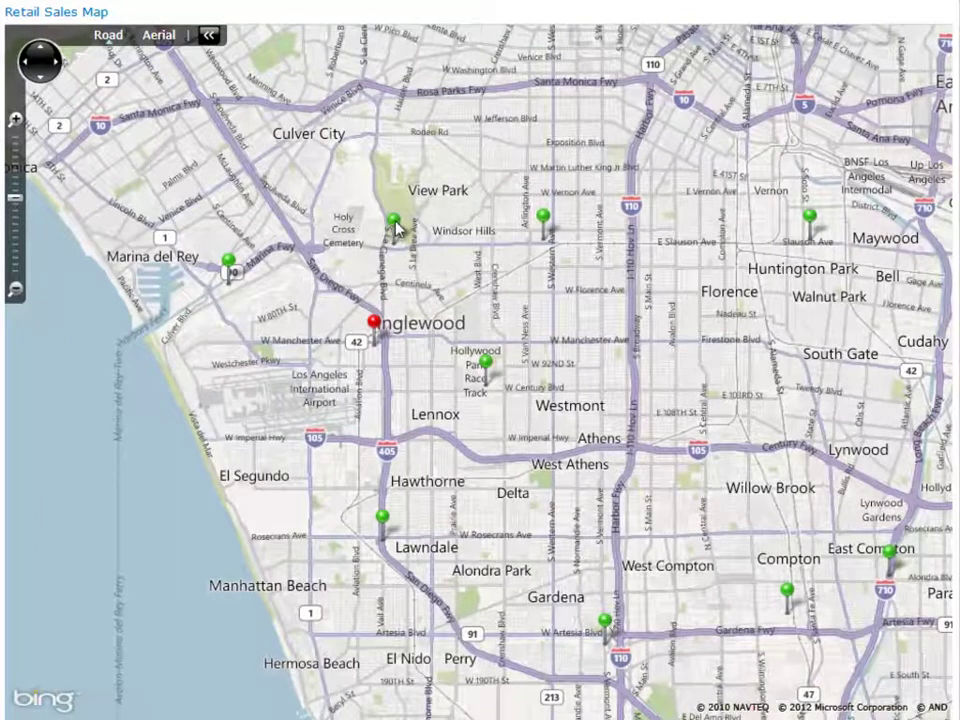
mouse_move(545, 224)
scroll(300, 350, up, 3)
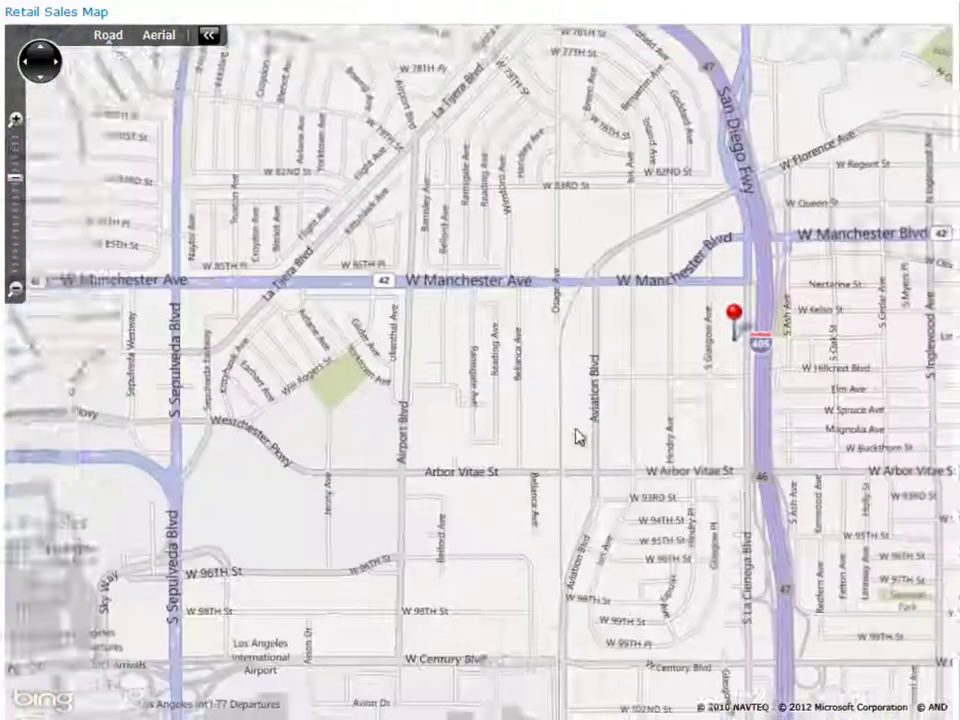
- Show the map as labelled Aerial imagery and inspect the building at the red store pin beside S La Cienega Blvd
drag(576, 437, 352, 429)
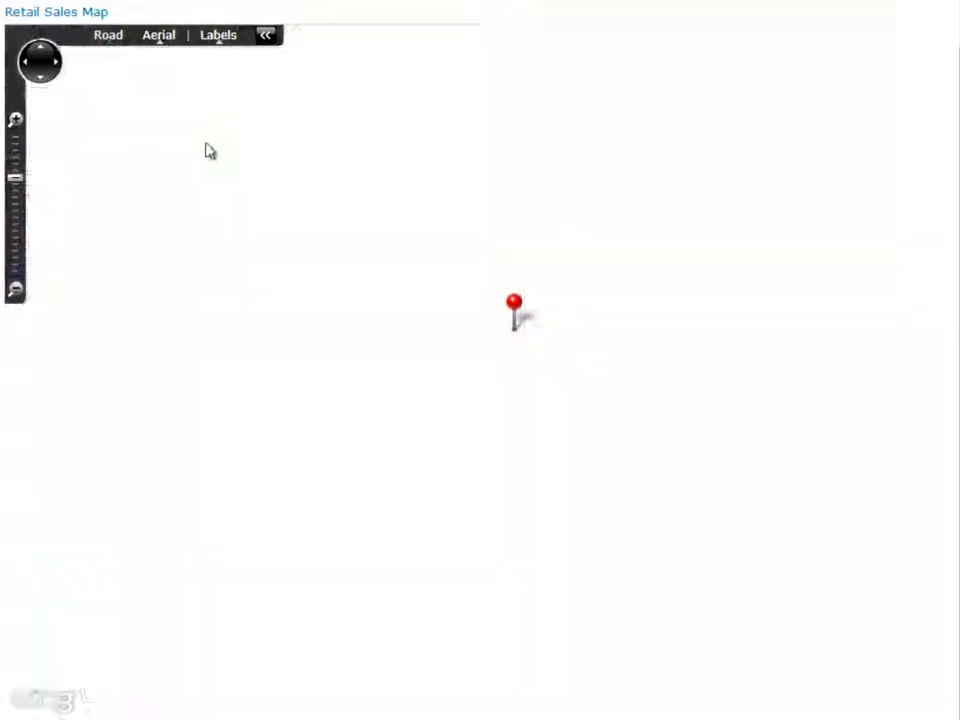
scroll(481, 360, up, 1)
scroll(481, 360, up, 2)
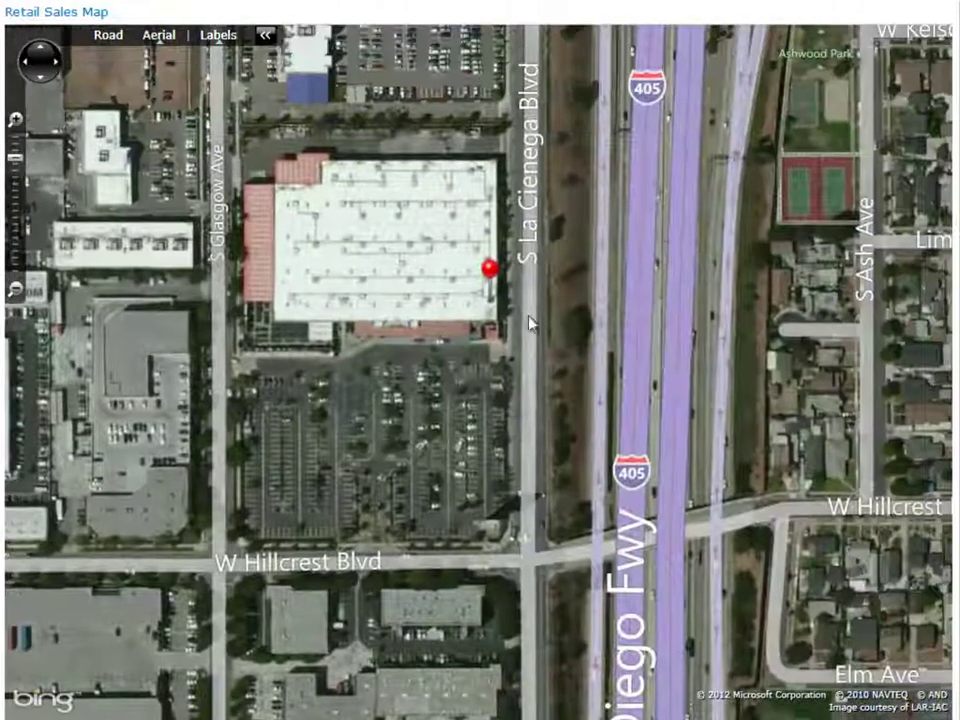
scroll(660, 235, down, 1)
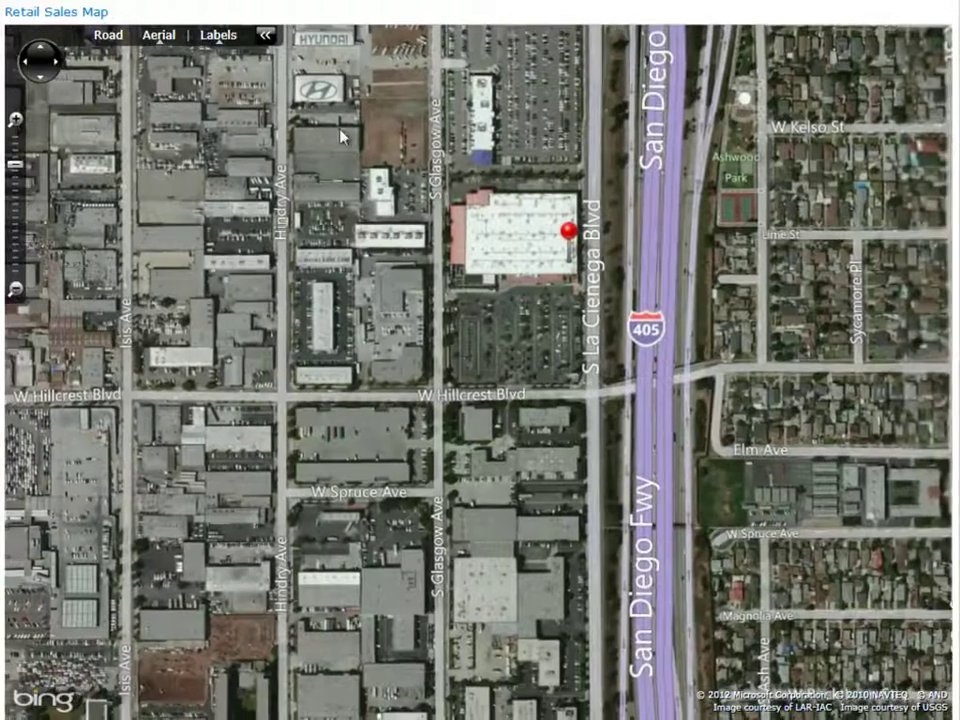
- Examine the businesses and residential blocks surrounding the red-pinned store on the aerial map
drag(338, 125, 378, 246)
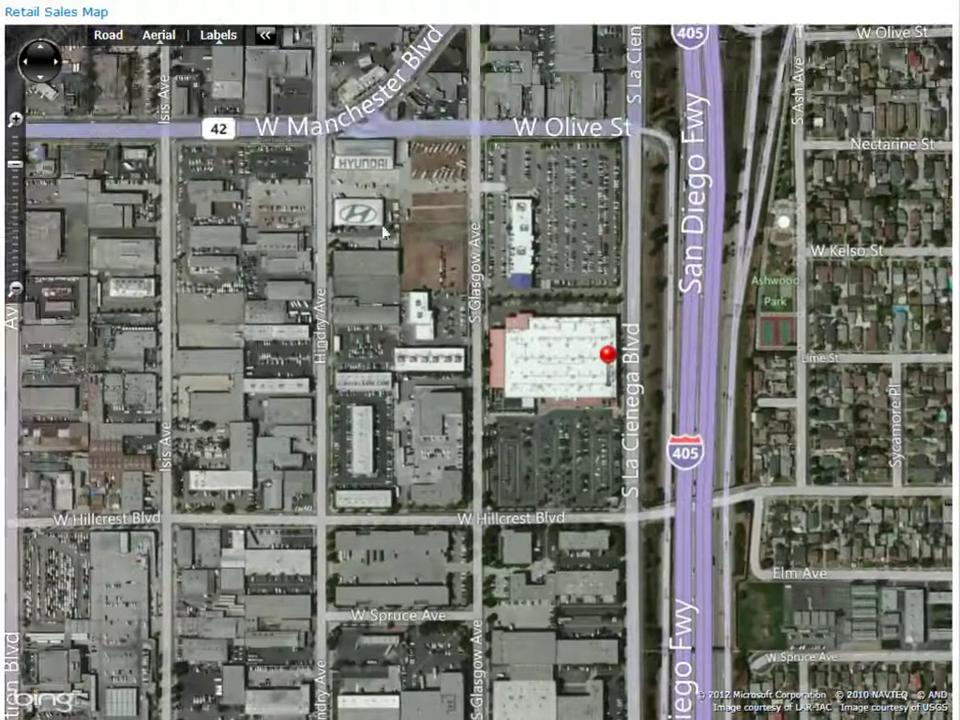
drag(455, 482, 321, 105)
drag(371, 375, 335, 133)
drag(710, 262, 413, 514)
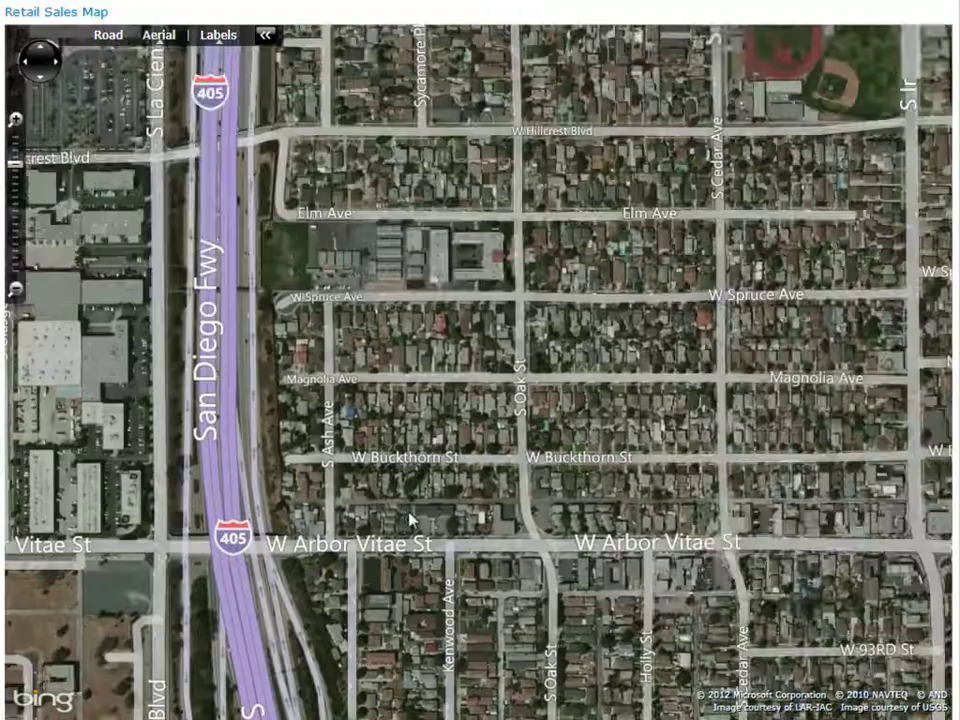
scroll(432, 405, down, 1)
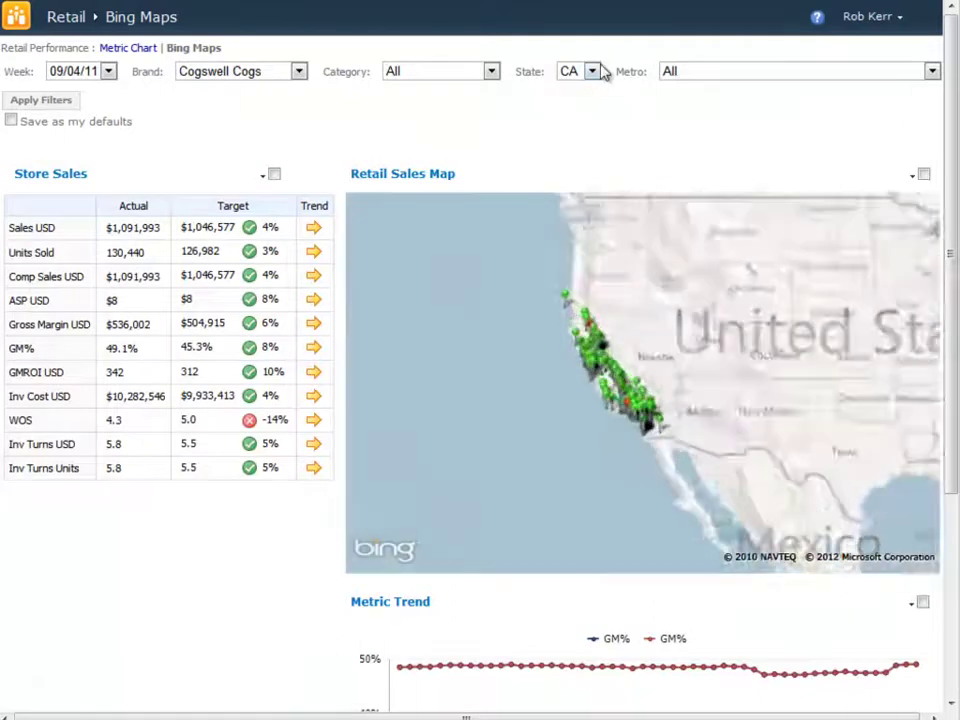
- Set the dashboard's State filter to CO and view the metro areas offered for it
click(593, 72)
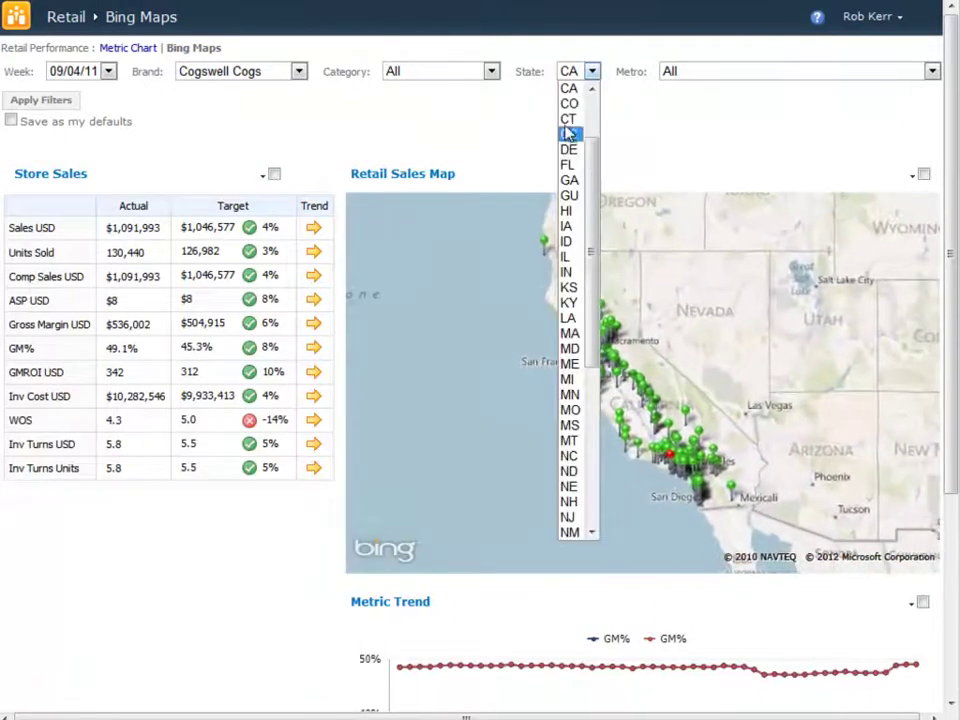
click(569, 104)
click(707, 73)
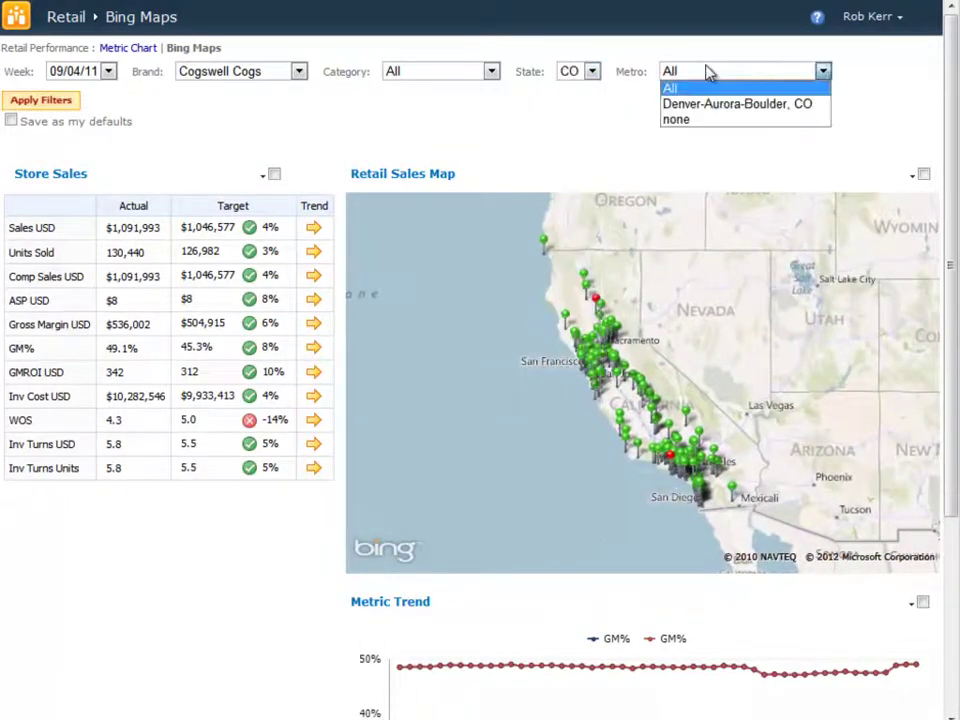
- Set the State filter to All and choose Chicago-Naperville-Michigan City, IL-IN-WI as the metro area
click(582, 76)
drag(594, 197, 589, 85)
click(615, 89)
scroll(617, 95, up, 1)
click(718, 72)
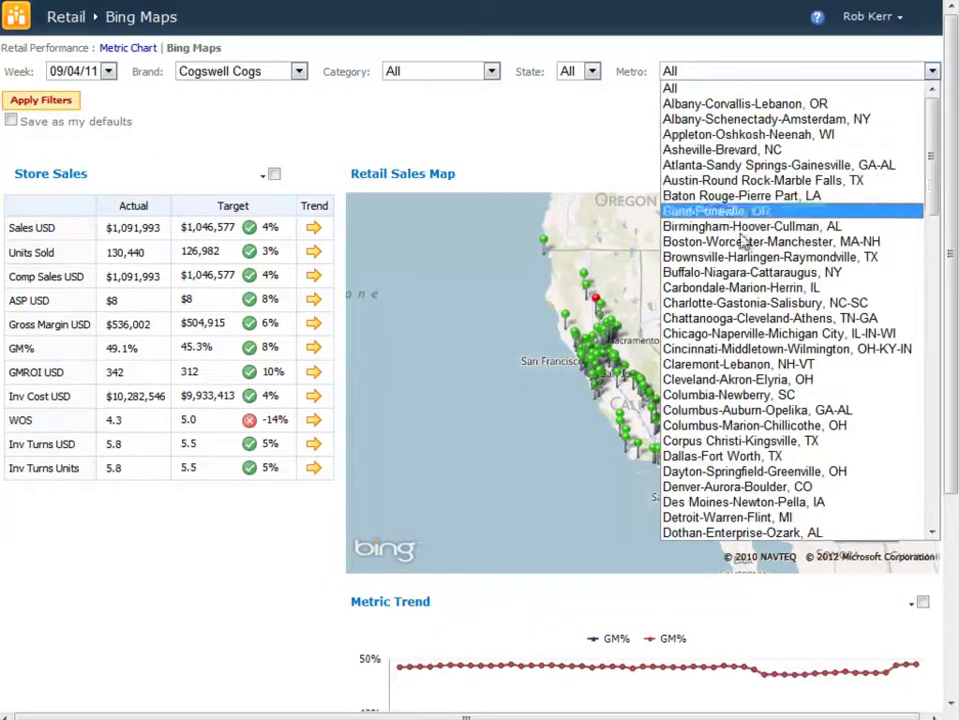
click(727, 333)
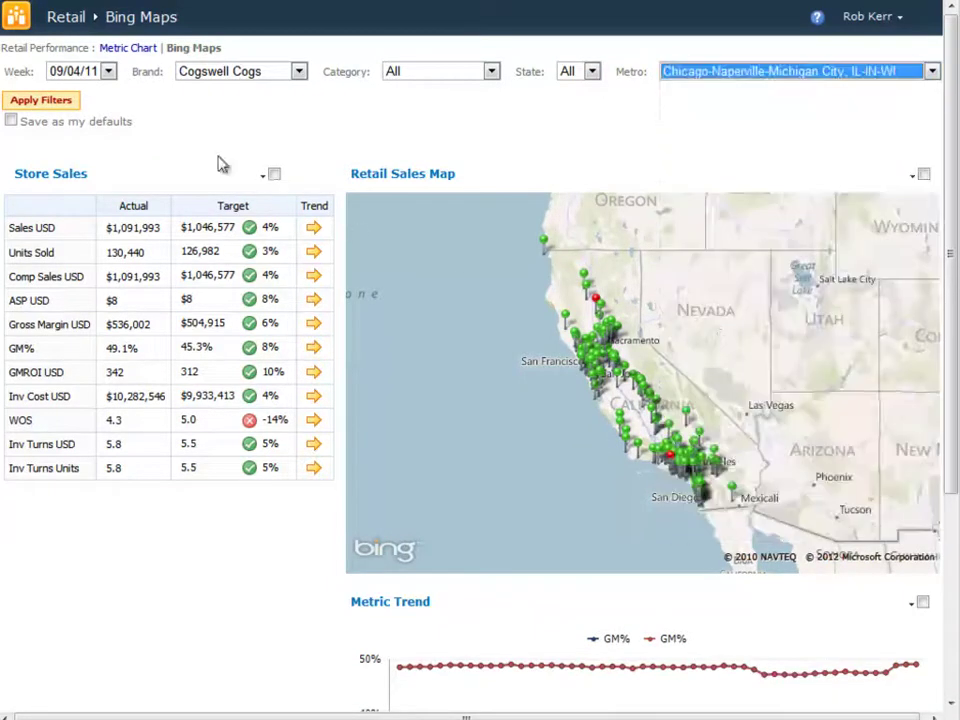